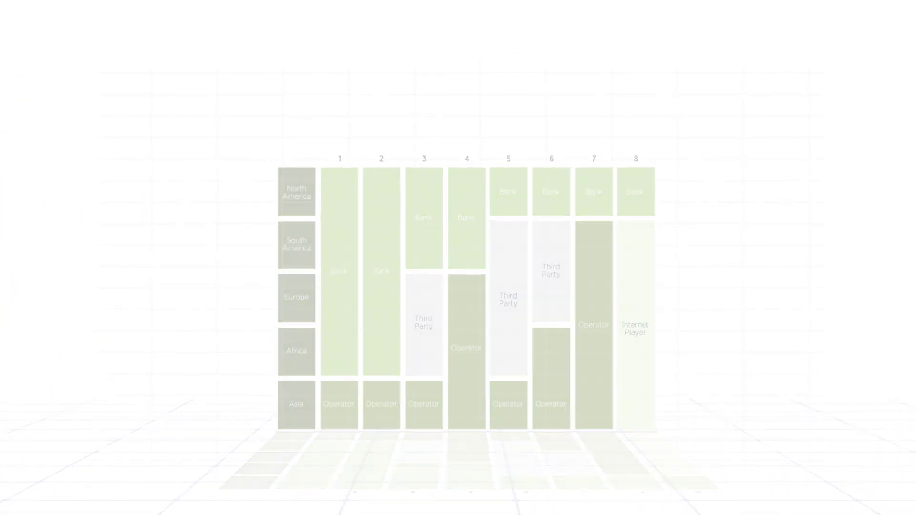
Insert a think-cell Build-up Waterfall chart and place it on the blank slide
left_click(210, 32)
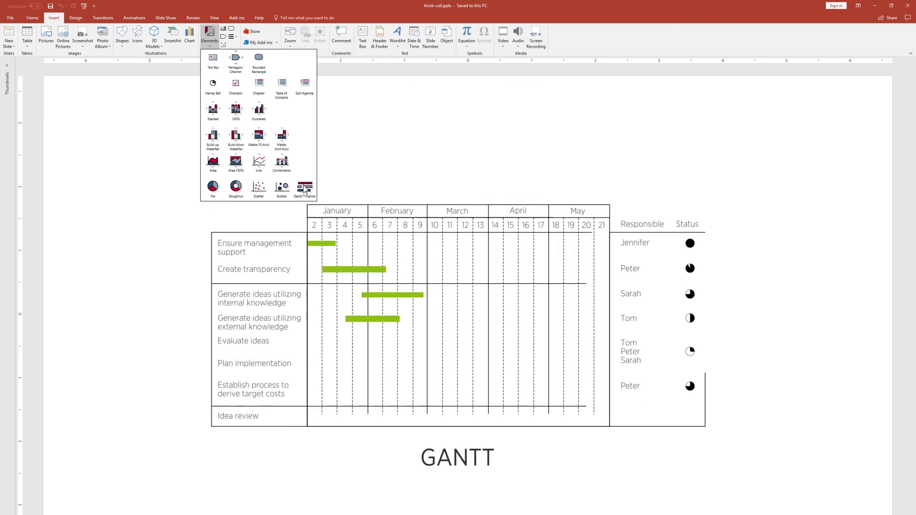
left_click(213, 136)
left_click(428, 205)
type("98")
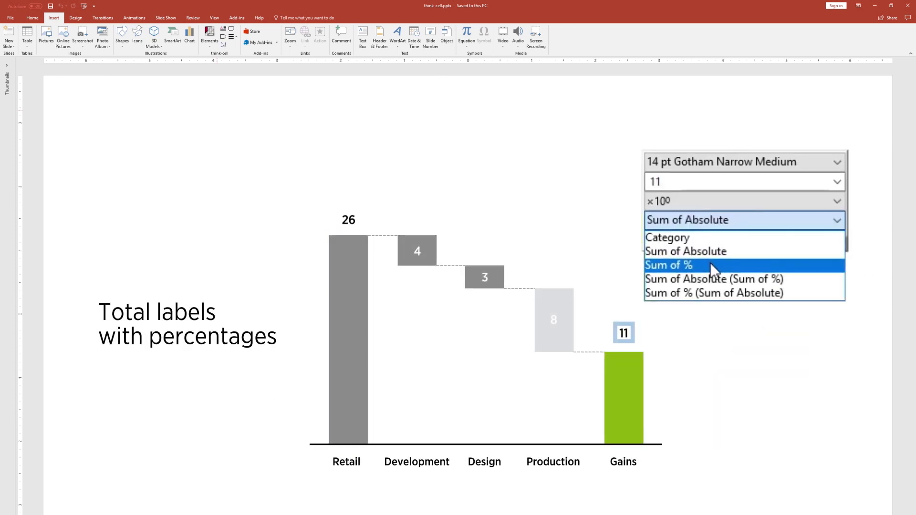
Switch the Gains total label to 'Sum of %' so it reads 42% instead of 11
left_click(712, 264)
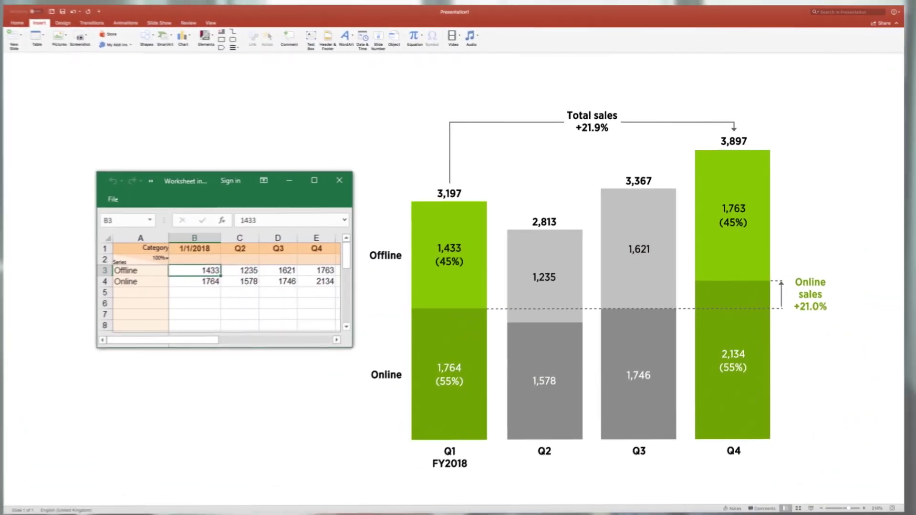
type("2875")
Commit 2875 and 3270 as the Q1 Offline and Online values, then revise Q4
key("Return")
type("32")
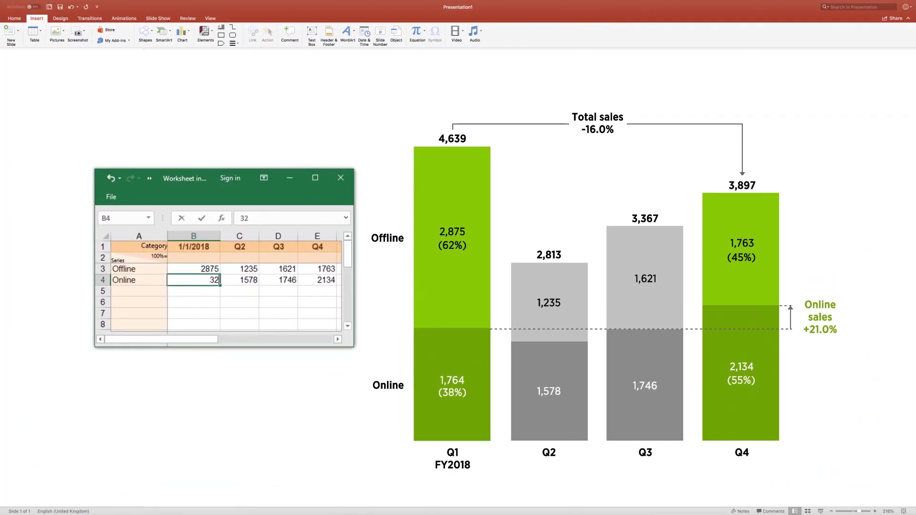
key("Up")
key("Right")
key("Right")
key("Right")
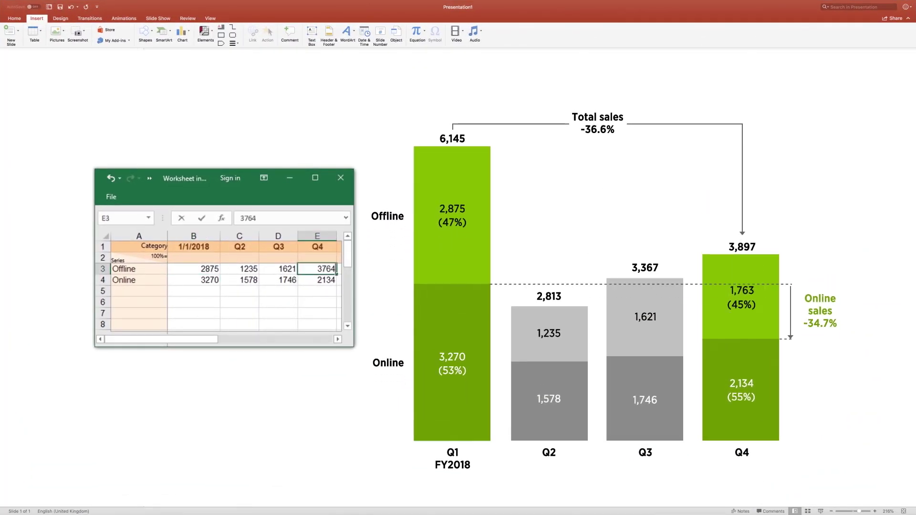
type("2")
key("Return")
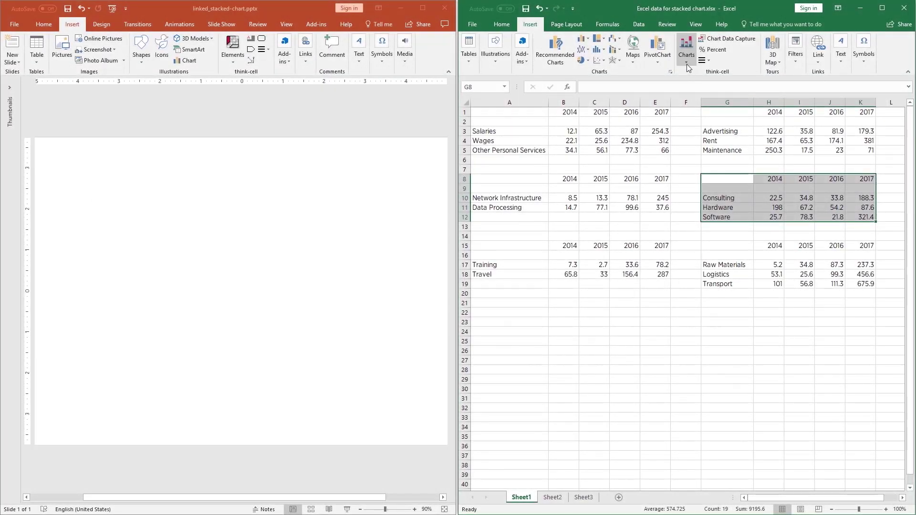
Place a stacked chart linked to the Consulting, Hardware and Software data, then edit the 2014 Consulting value
left_click(687, 65)
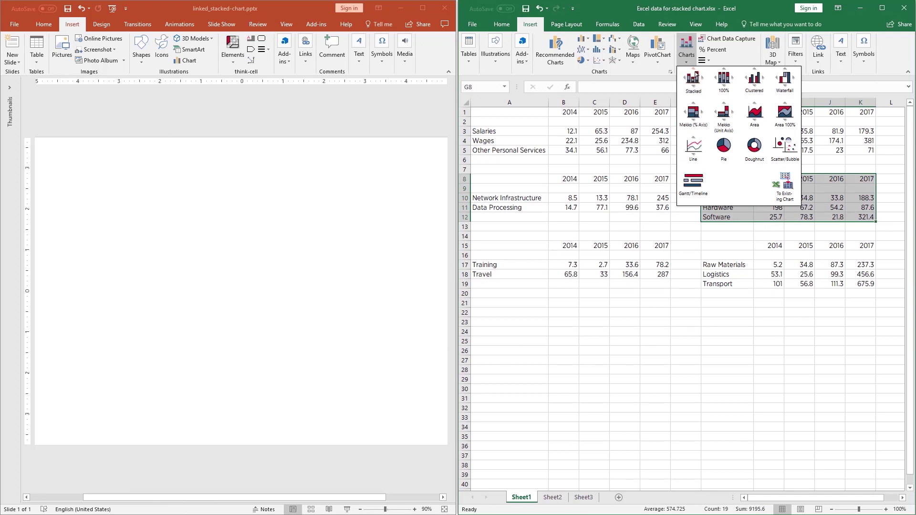
left_click(693, 80)
left_click(101, 197)
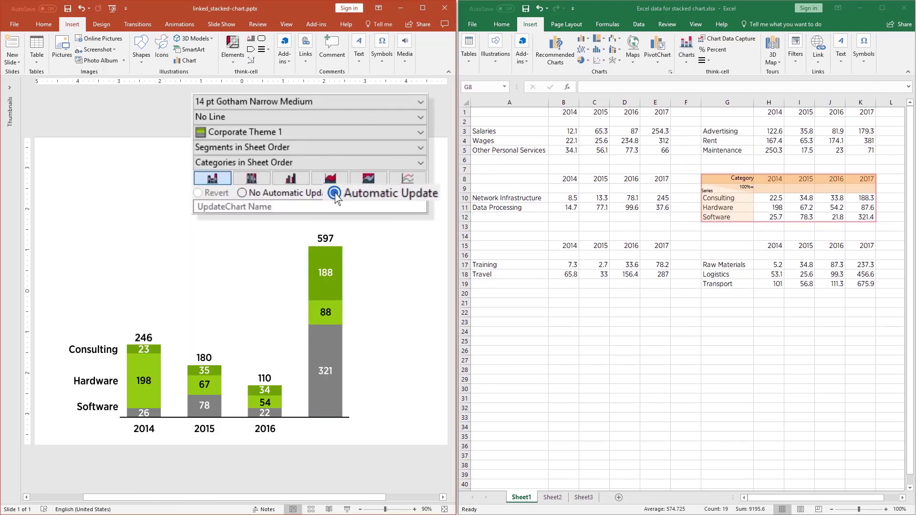
left_click(777, 198)
type("76")
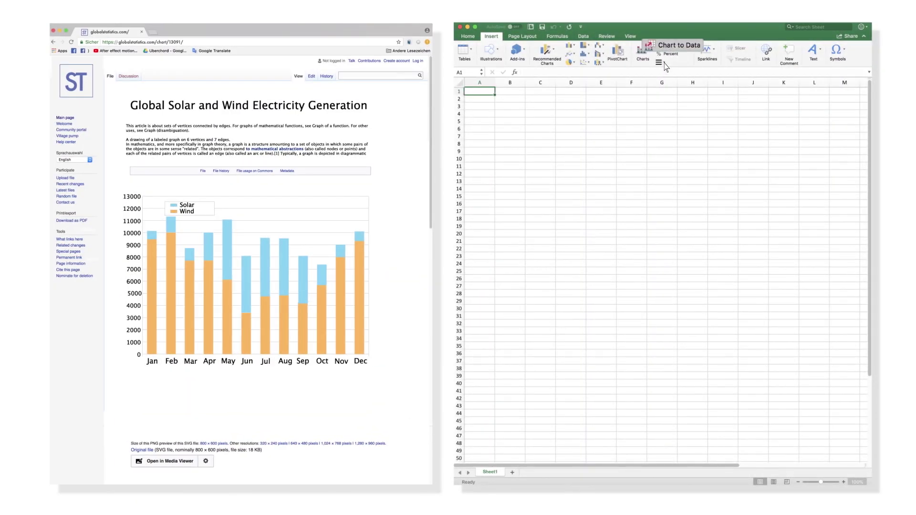
Capture the web page's Solar and Wind chart into the sheet with Chart to Data and build a stacked chart
left_click(665, 67)
left_click_drag(618, 171, 392, 182)
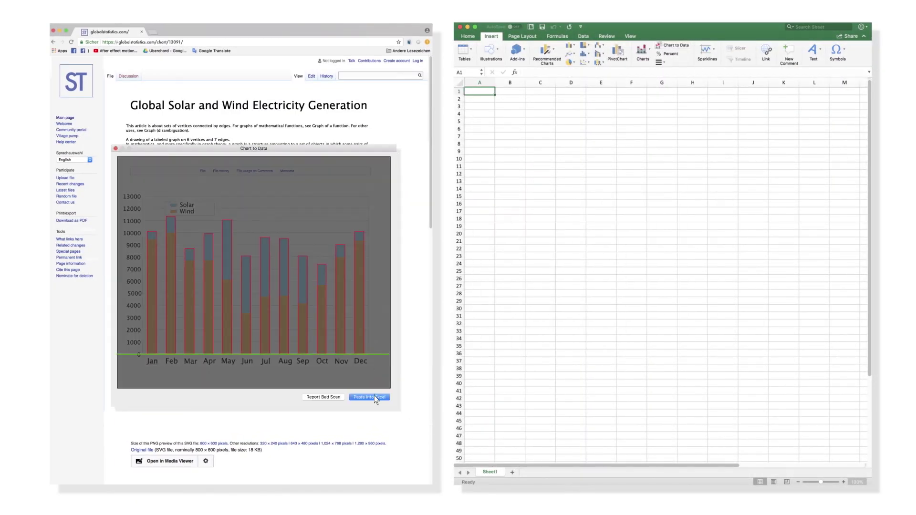
left_click(374, 398)
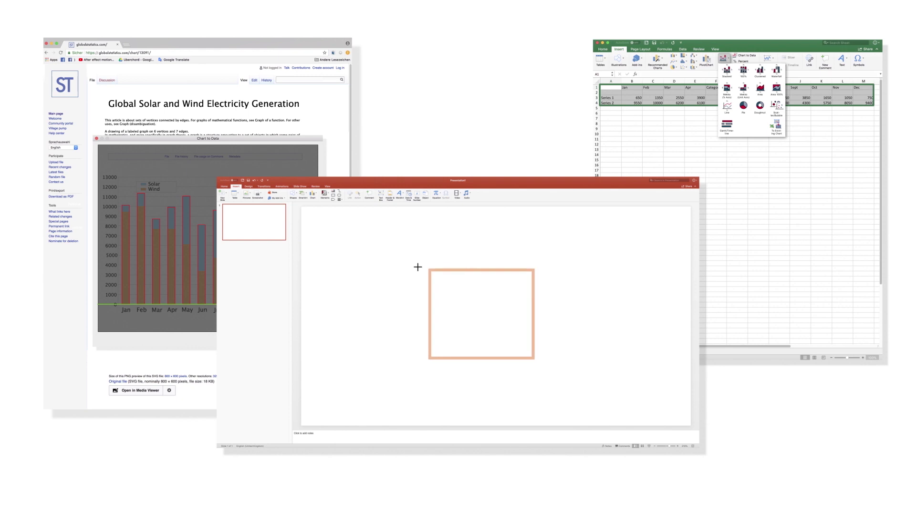
left_click(418, 268)
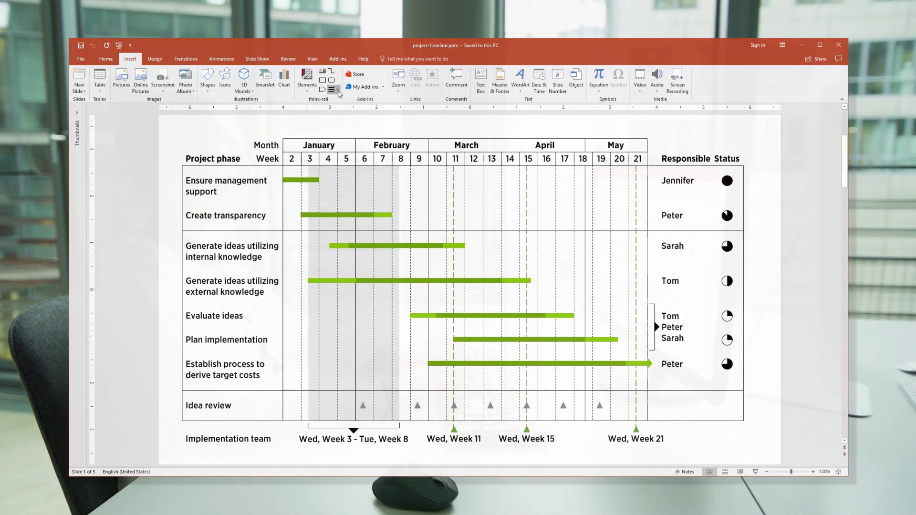
Email the timeline slide with Send Selected Slides and open the attachment from Outlook
left_click(332, 89)
left_click(367, 202)
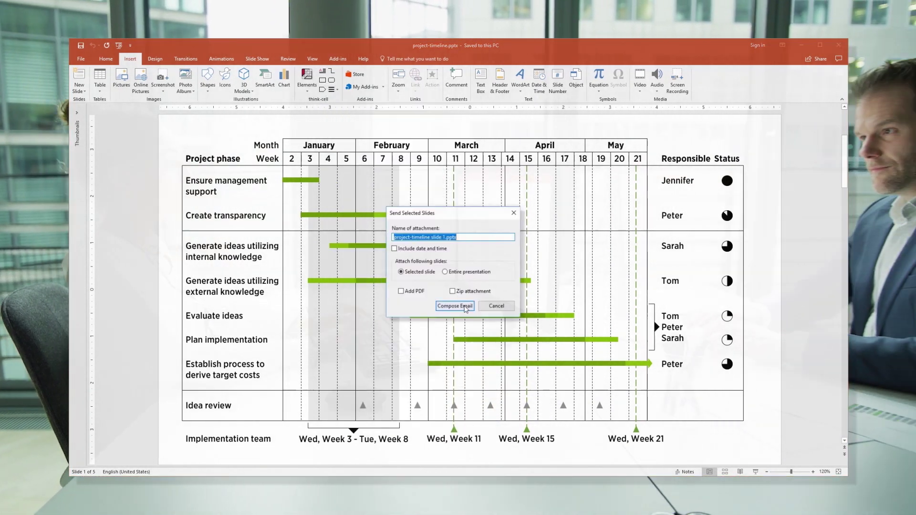
left_click(473, 341)
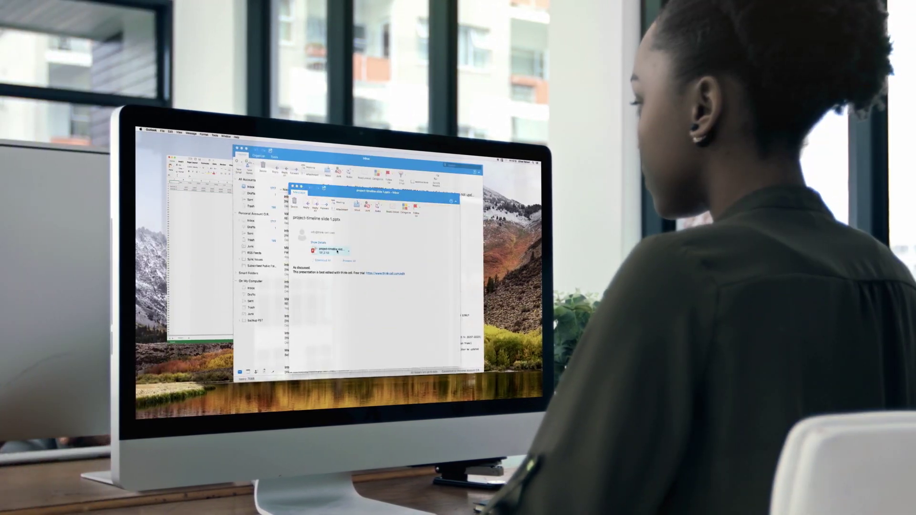
double_click(337, 251)
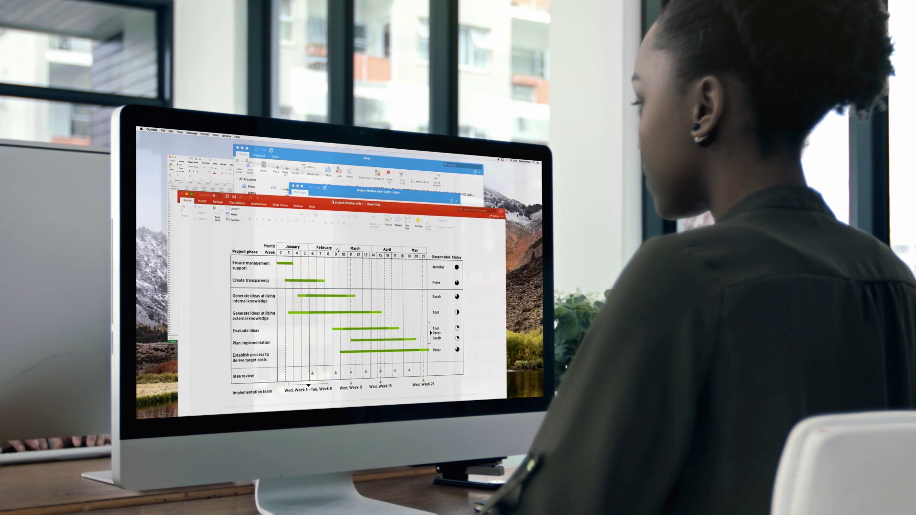